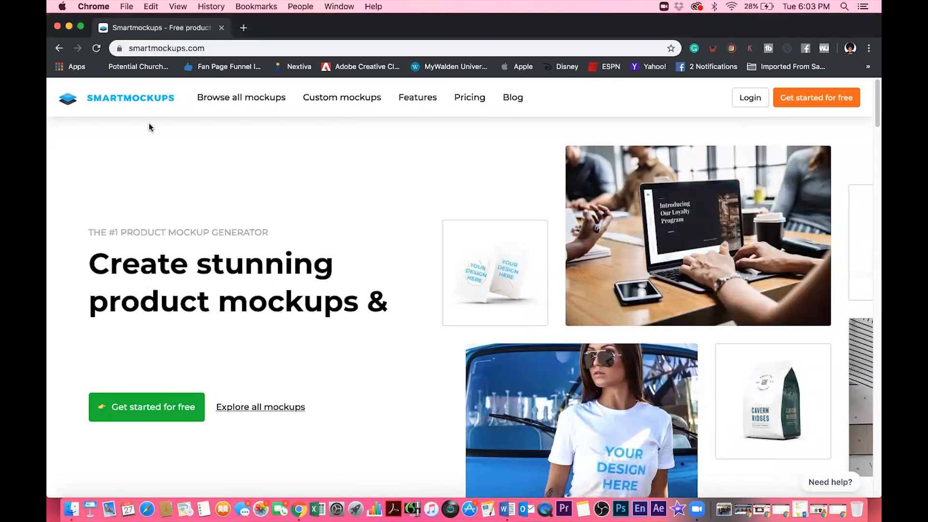
Browse the Apparel mockup category and filter it to show only free mockups.
mouse_move(242, 98)
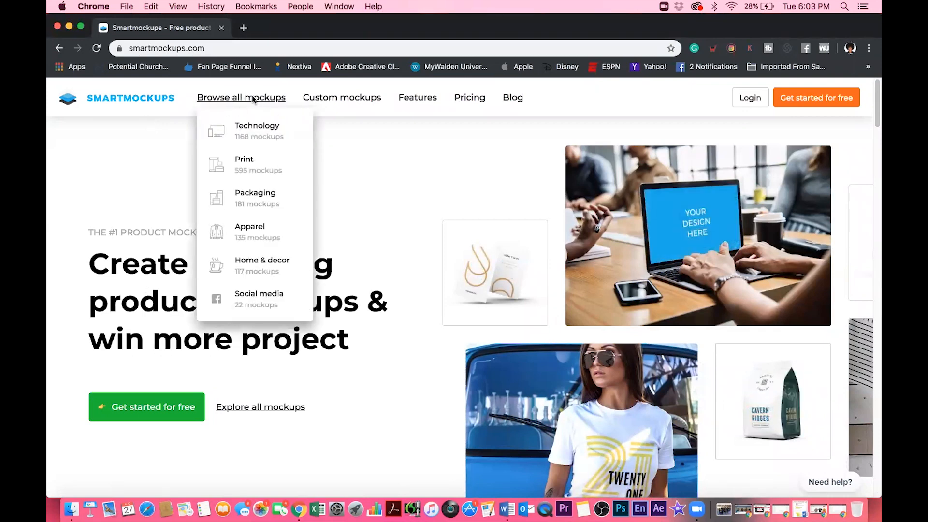
click(250, 227)
scroll(655, 264, down, 8)
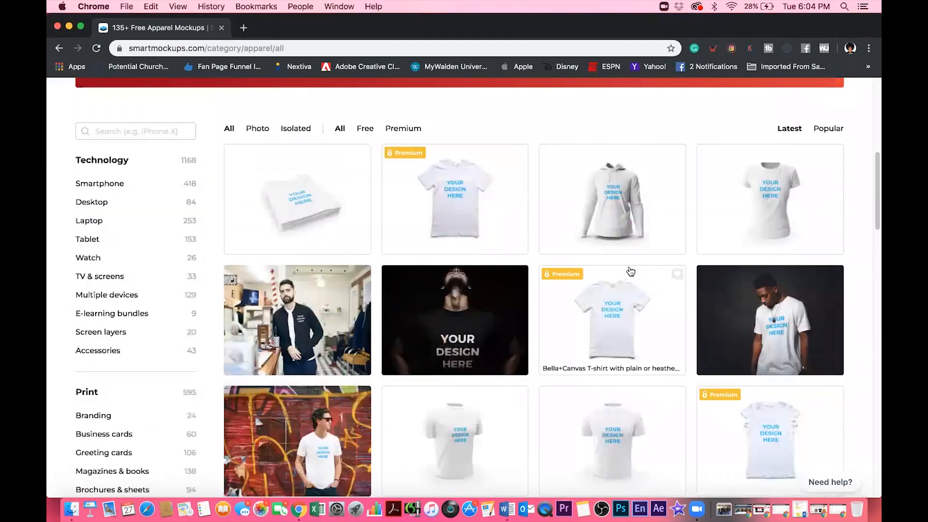
scroll(631, 272, up, 1)
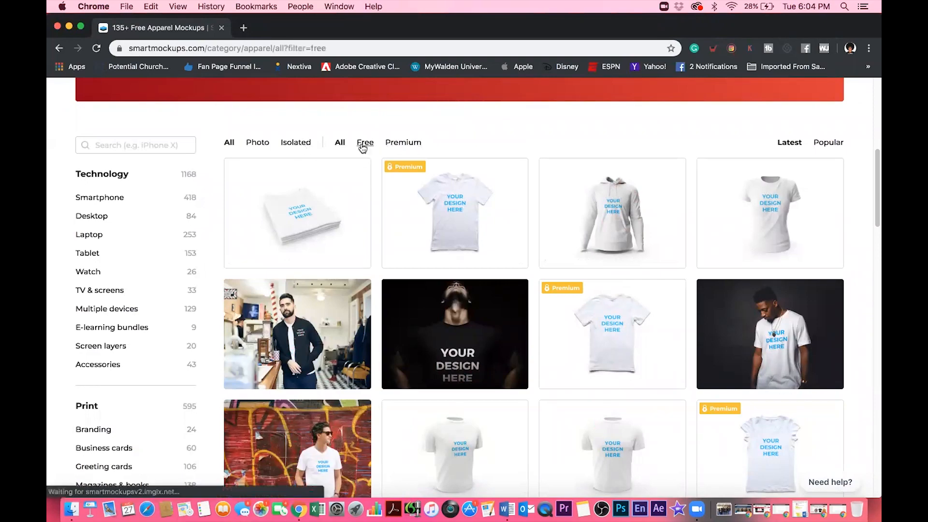
click(362, 143)
Open the free "Hoodie with changeable color" mockup from the filtered apparel results.
scroll(597, 254, down, 5)
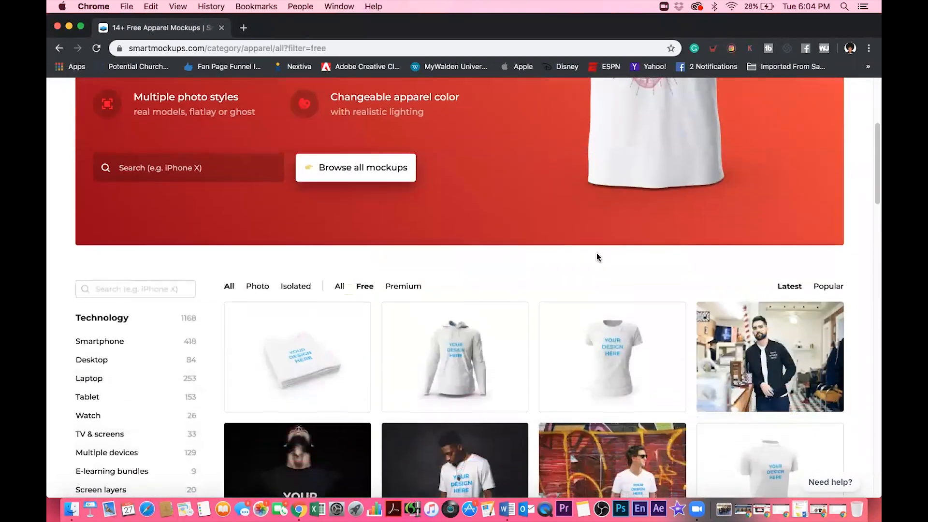
scroll(596, 253, down, 2)
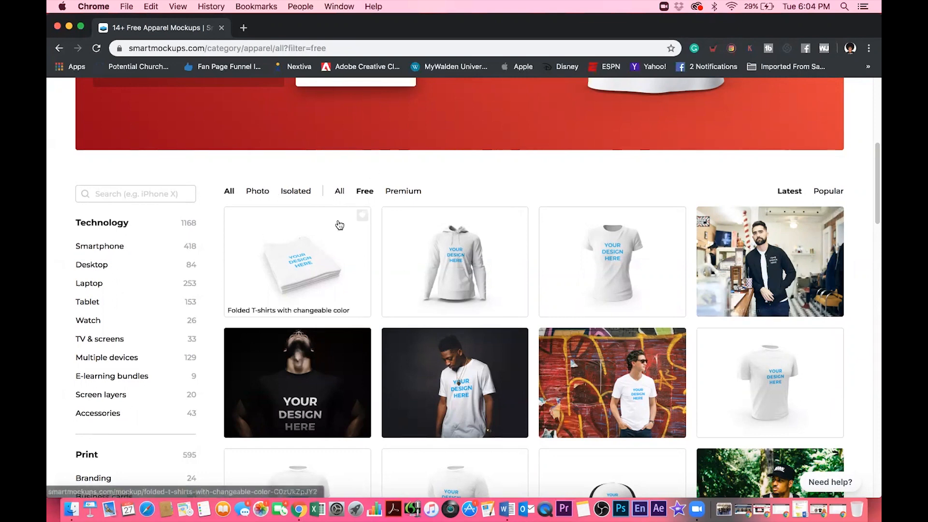
scroll(646, 186, down, 1)
scroll(647, 186, down, 2)
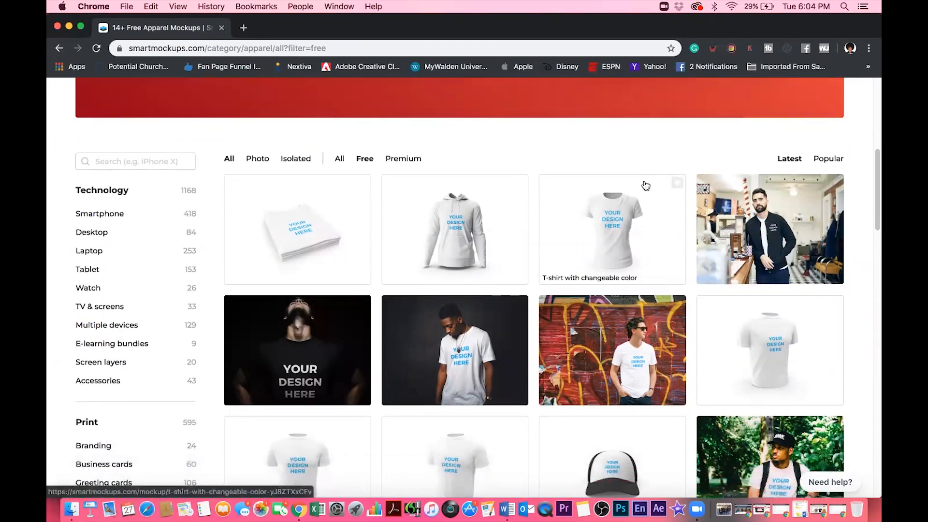
scroll(646, 186, down, 1)
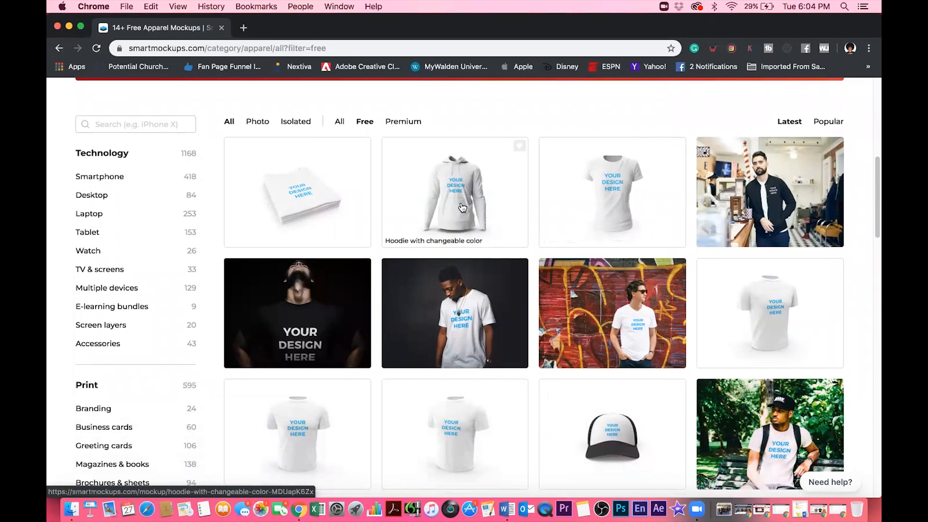
scroll(636, 213, down, 2)
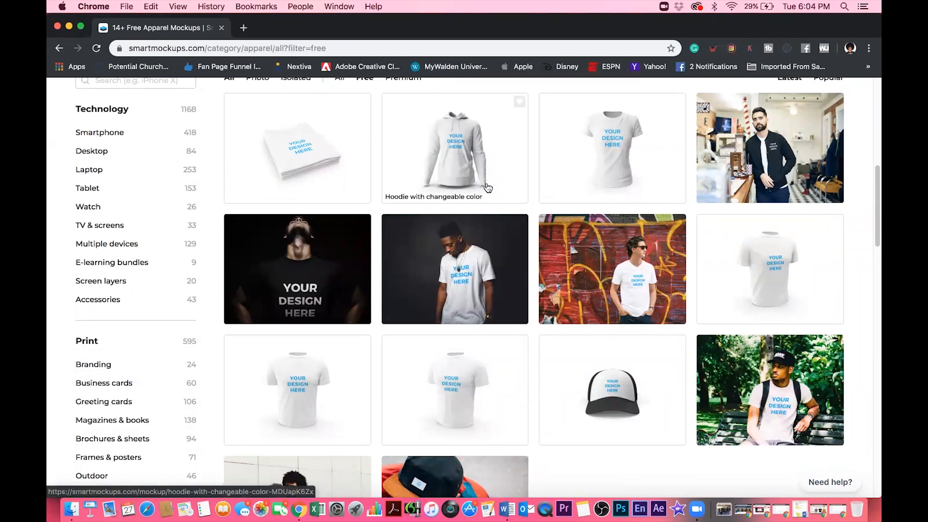
click(455, 168)
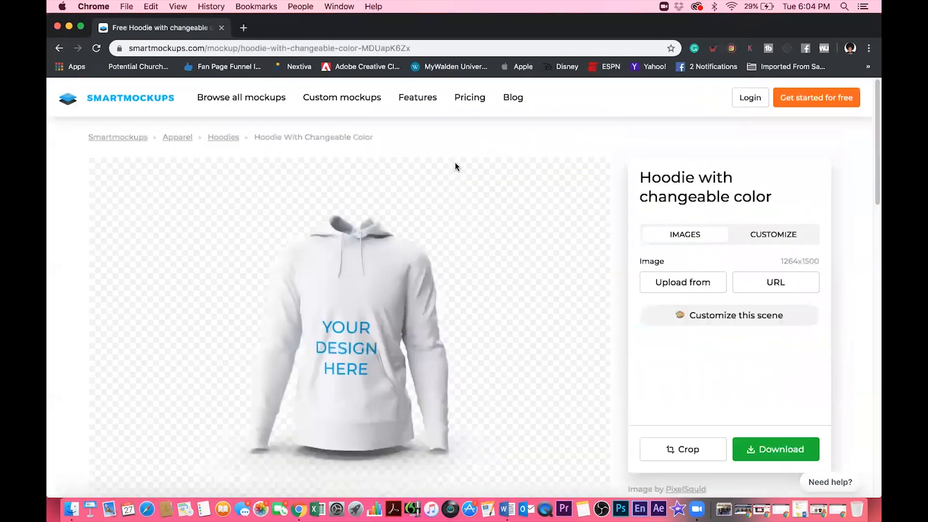
Upload Godlywood Girl Logo 2019.png from the DESKTOP 11 folder as the hoodie's design image.
click(676, 286)
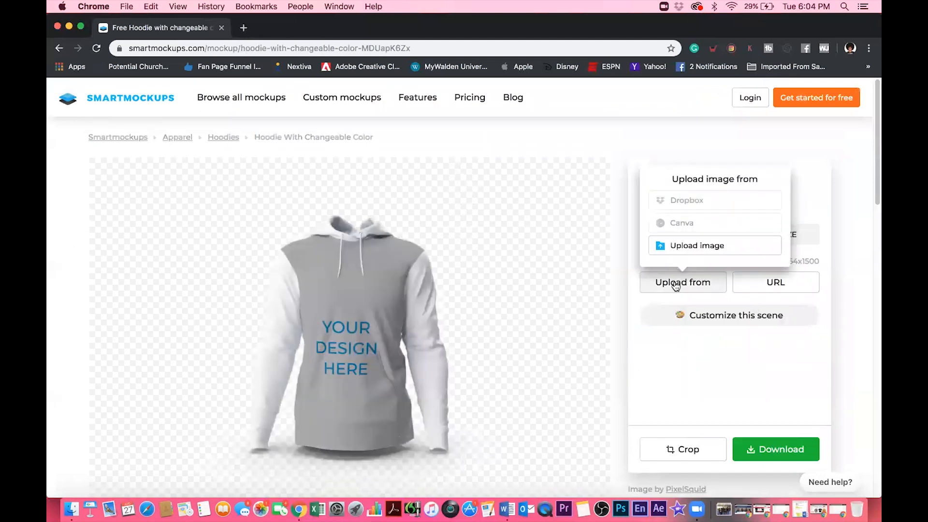
click(687, 244)
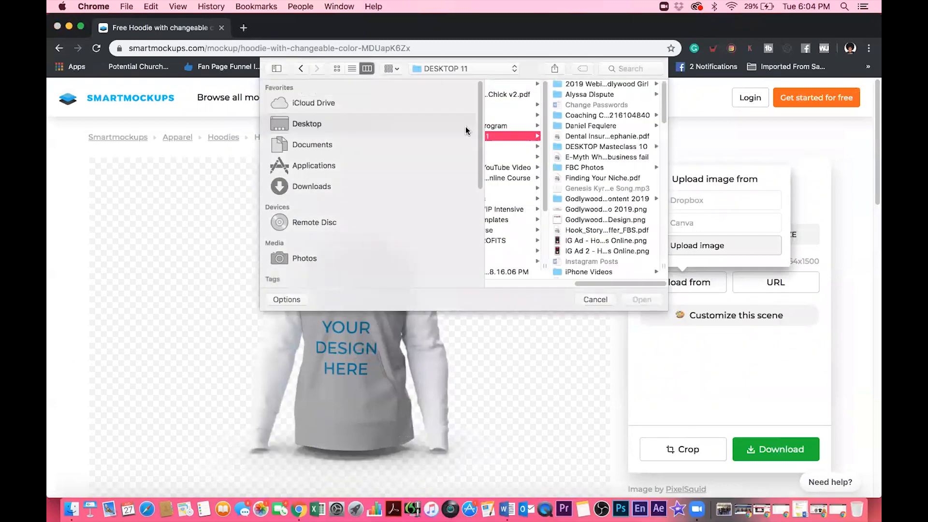
scroll(611, 196, down, 5)
scroll(611, 196, down, 5)
scroll(649, 243, up, 5)
scroll(598, 192, down, 1)
click(612, 177)
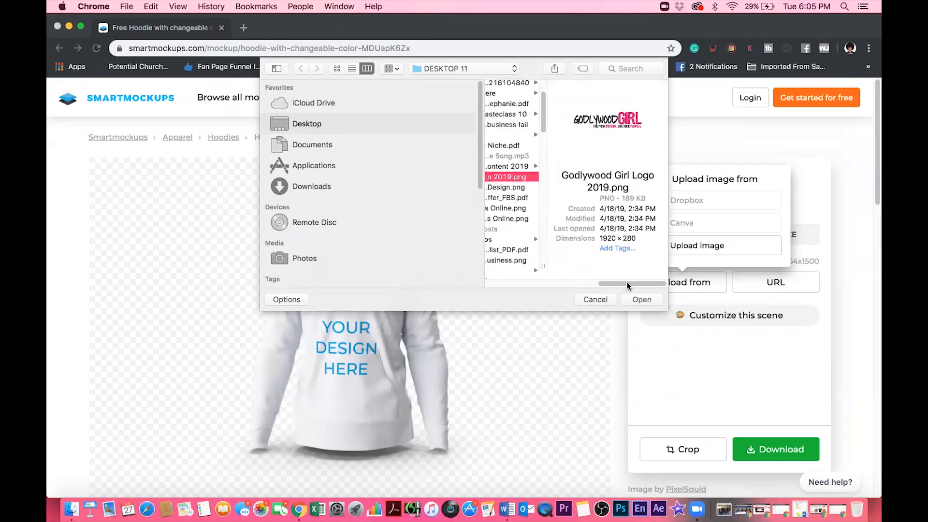
click(642, 304)
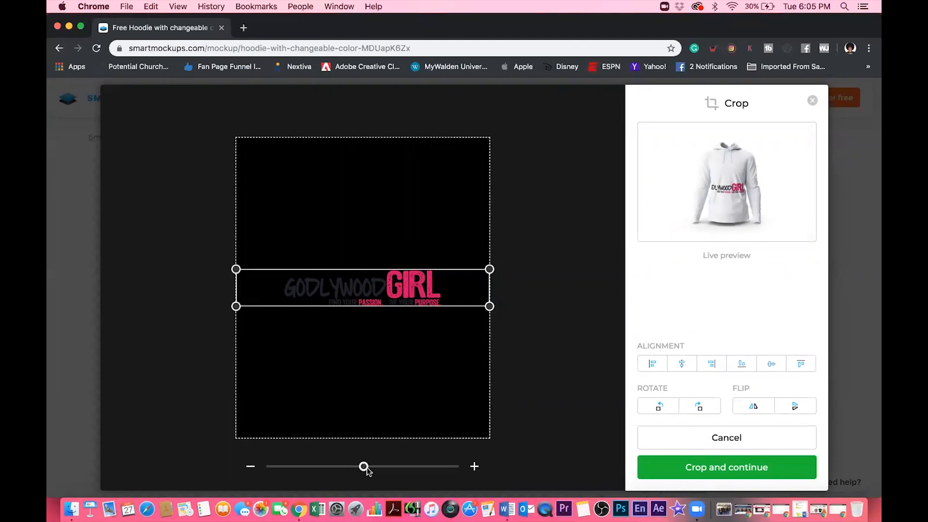
Shrink the logo to about two thirds of the print area's width, move it up to the hoodie's chest, and apply the crop.
drag(363, 467, 328, 467)
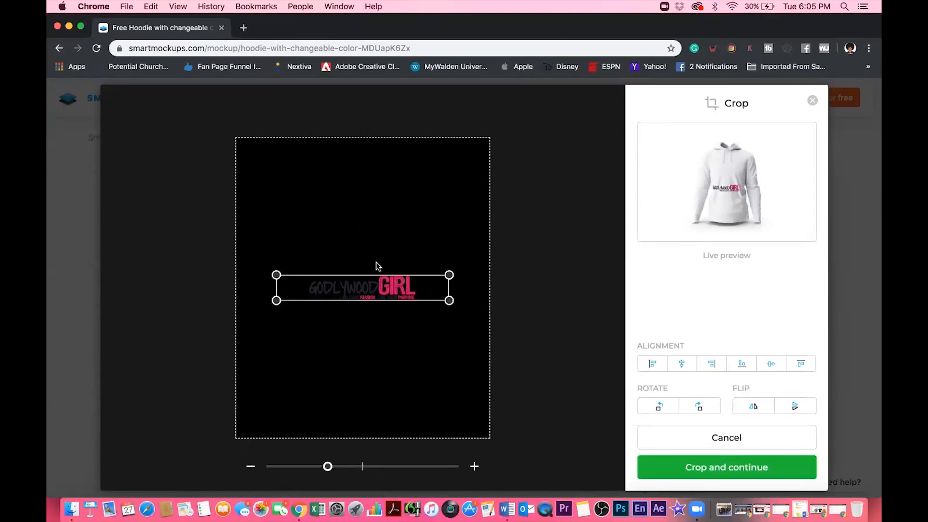
drag(365, 290, 364, 208)
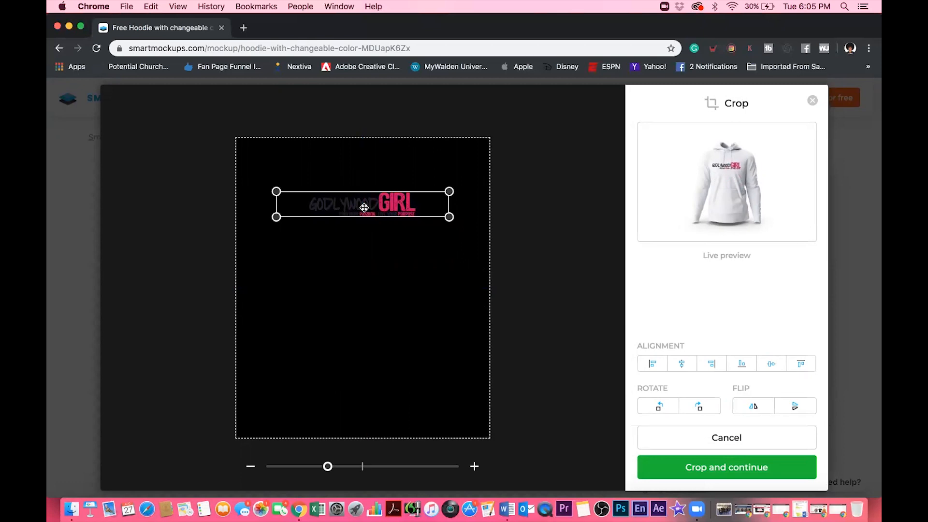
drag(327, 467, 322, 468)
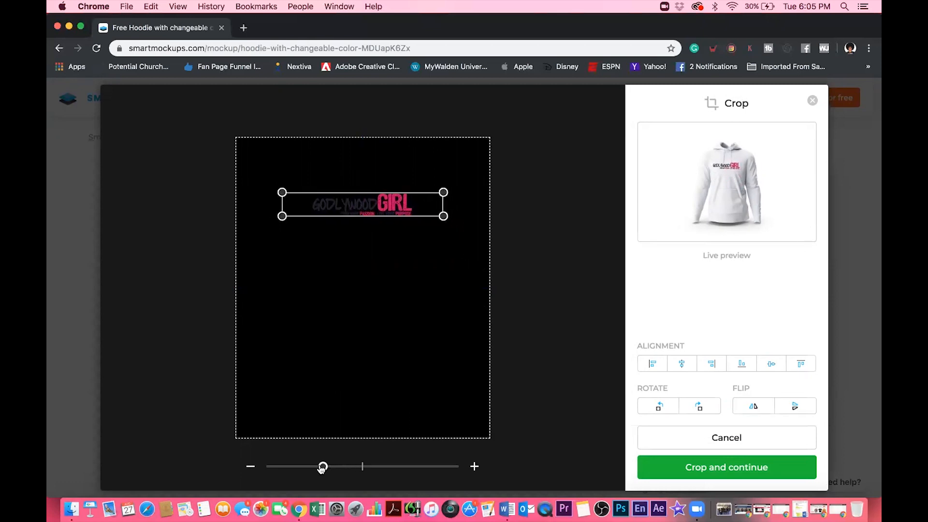
drag(357, 205, 362, 209)
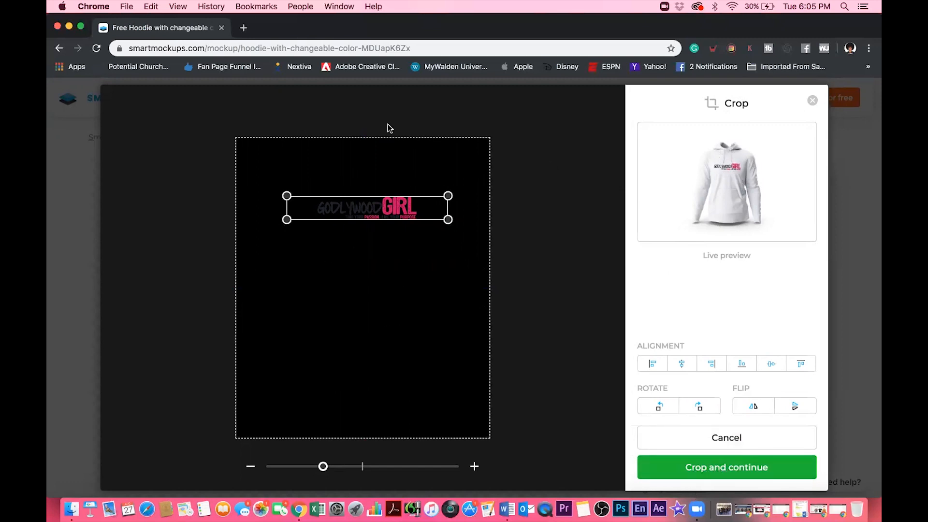
click(733, 467)
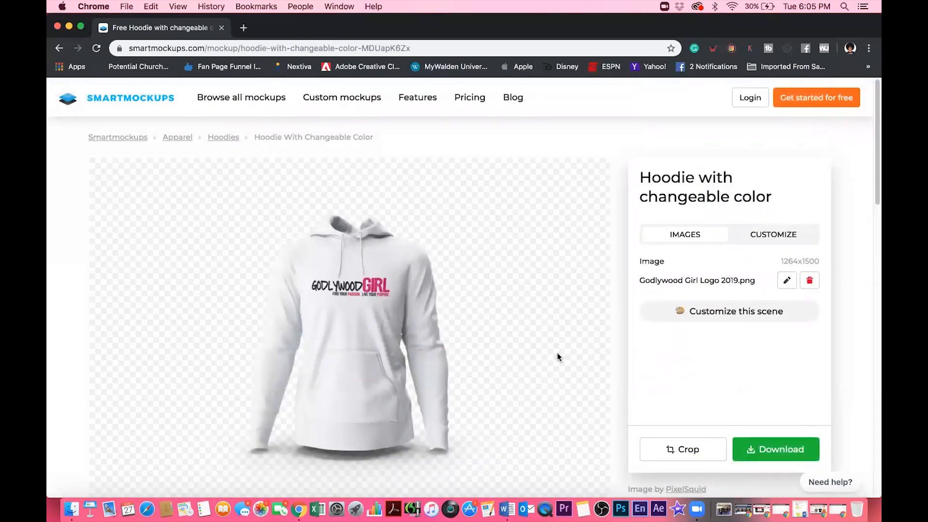
Download the hoodie mockup in Super high quality (3000x2000) and save it to the Desktop as "Godlywood Girl Hoodie Mockup".
click(772, 455)
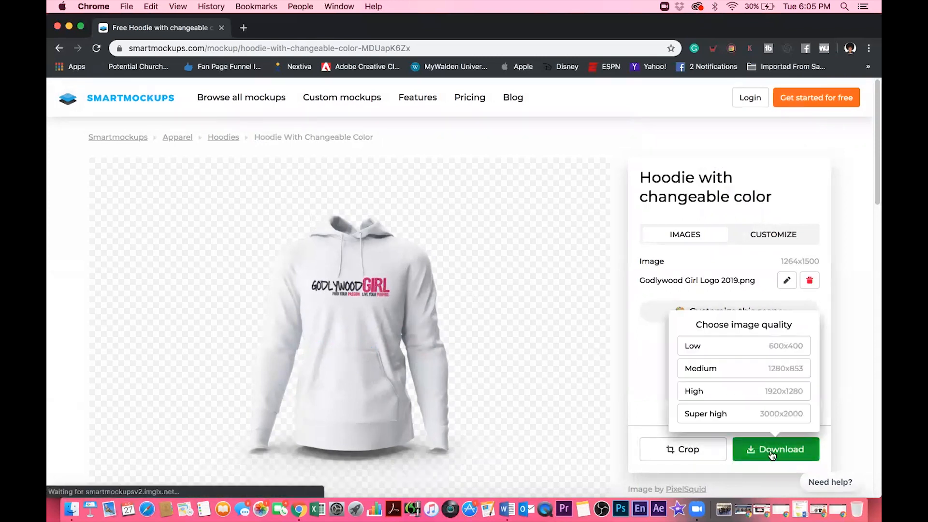
click(704, 415)
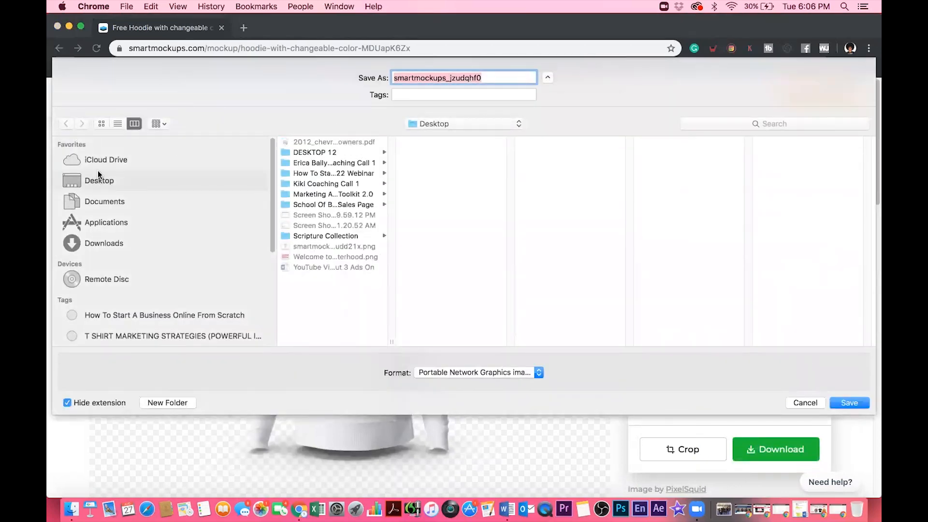
text(Godlywood Girl Hoodie Mockup)
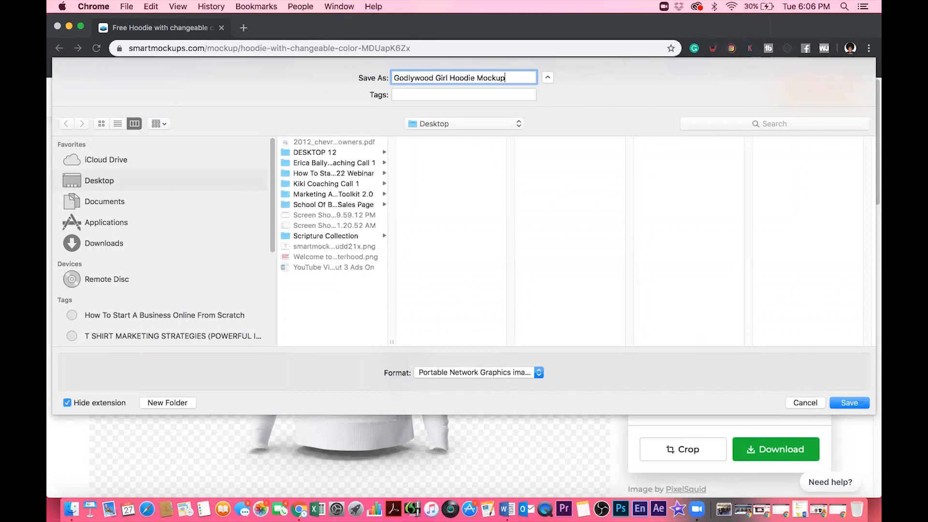
key(Return)
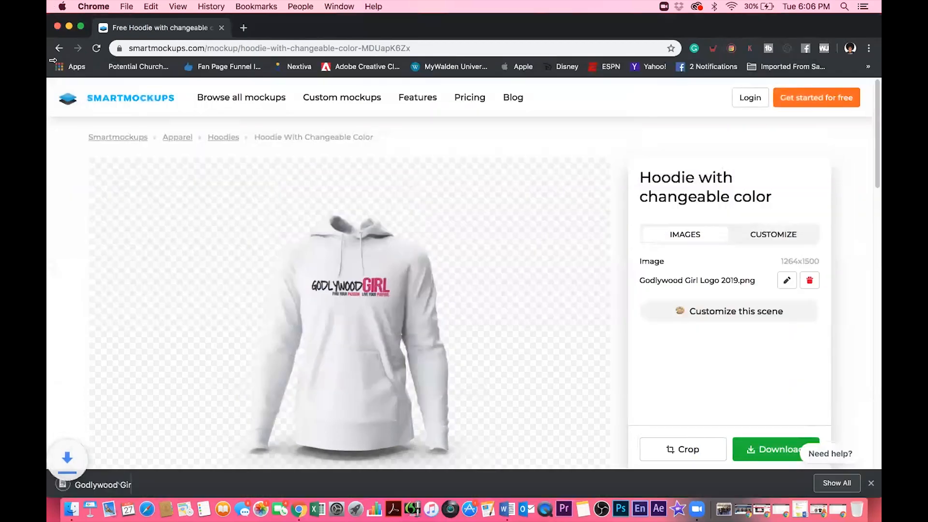
Open the downloaded hoodie mockup in Preview, enlarge its window to inspect the image, and shrink and reposition the window.
click(133, 480)
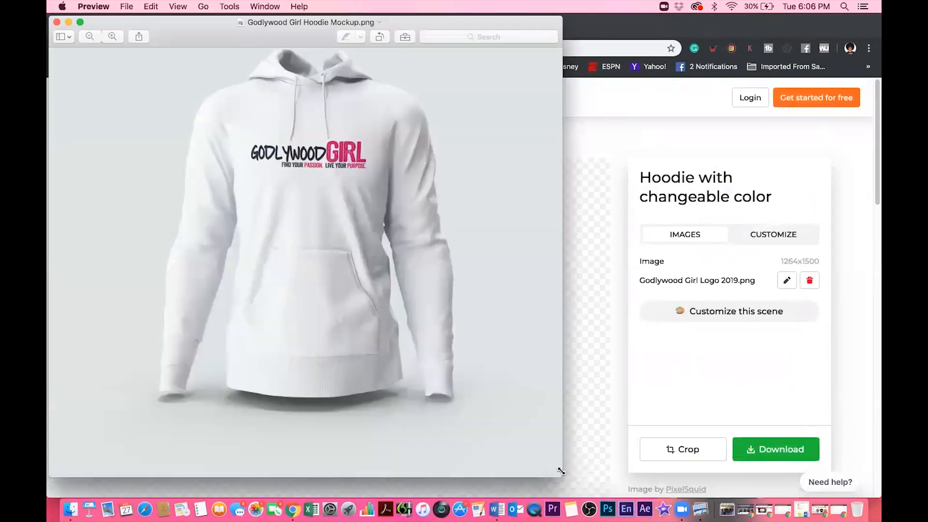
drag(561, 477, 874, 497)
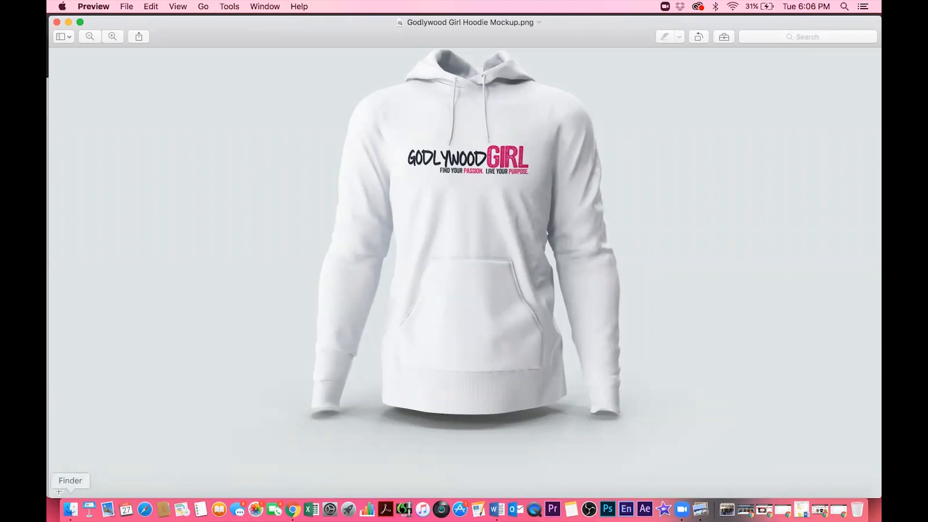
drag(51, 497, 476, 398)
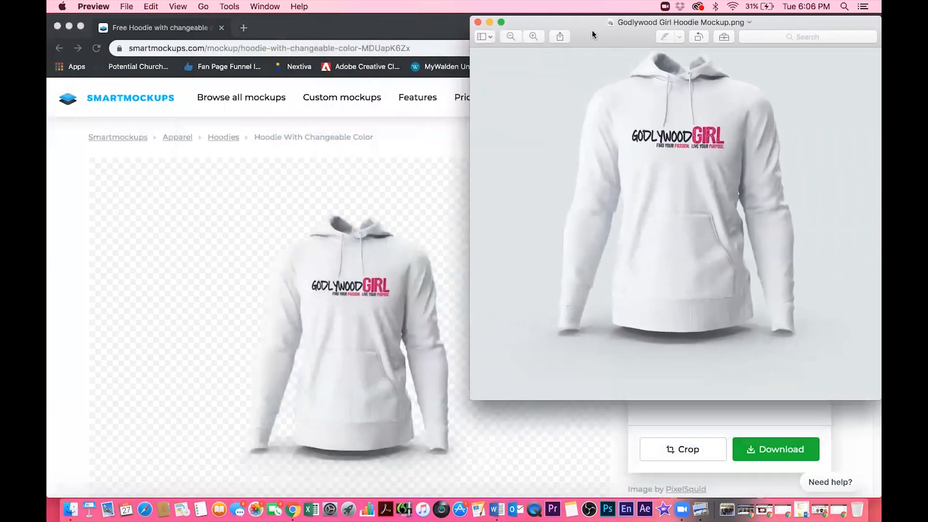
drag(592, 31, 423, 196)
Return to the hoodie mockup page in Chrome and look it over.
click(304, 189)
scroll(524, 207, down, 3)
scroll(496, 230, up, 3)
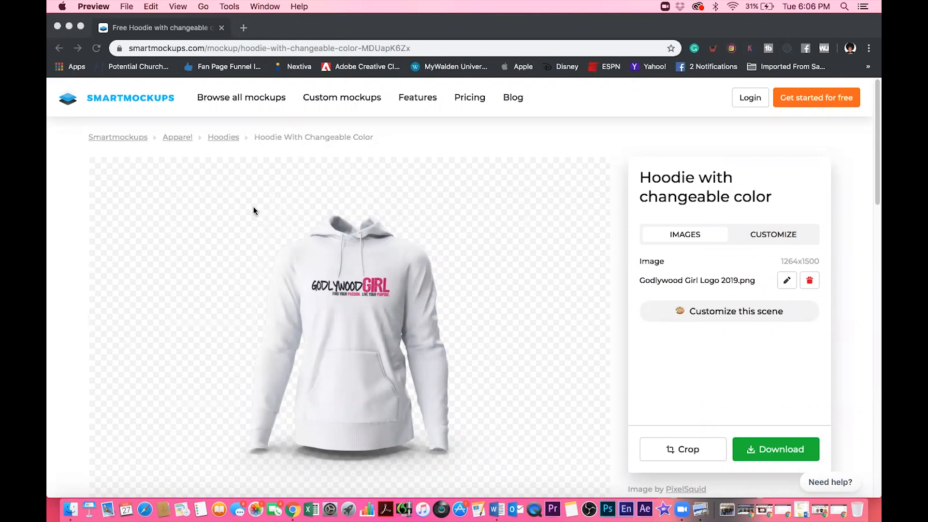
click(516, 158)
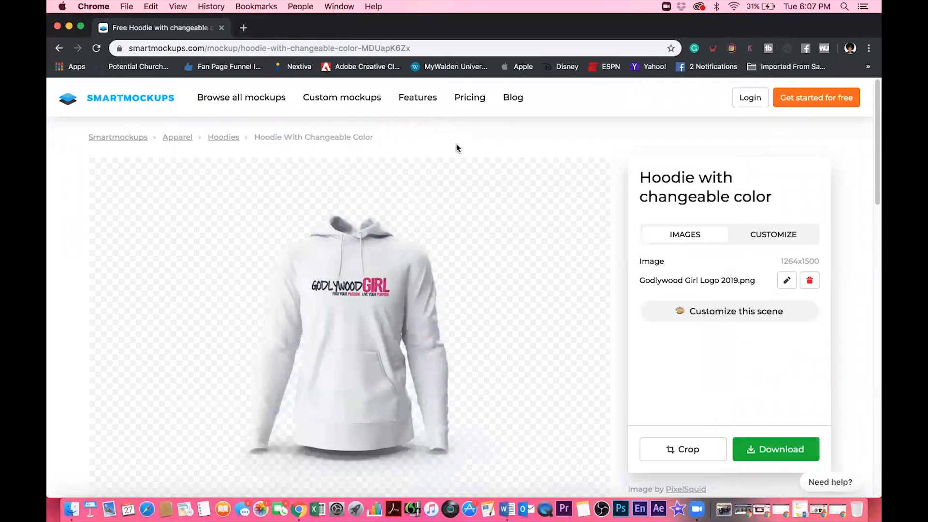